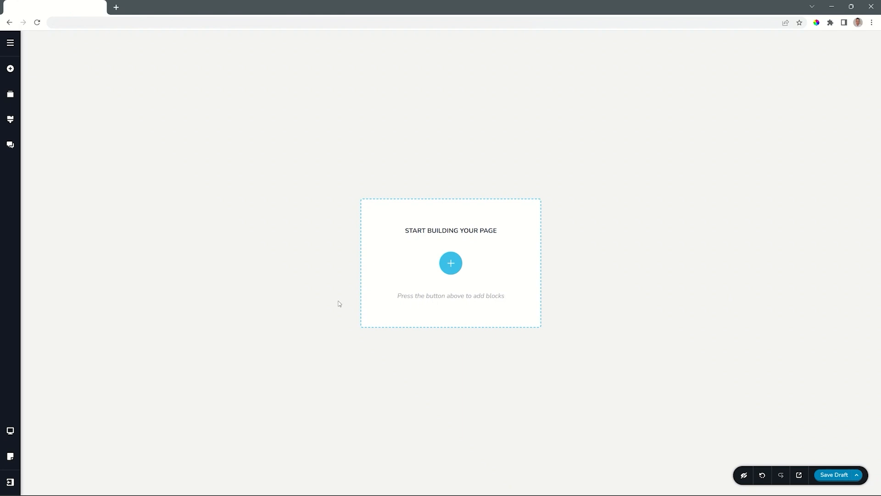
# Open the block library and look through its layouts, blocks and saved designs.
pyautogui.click(456, 266)
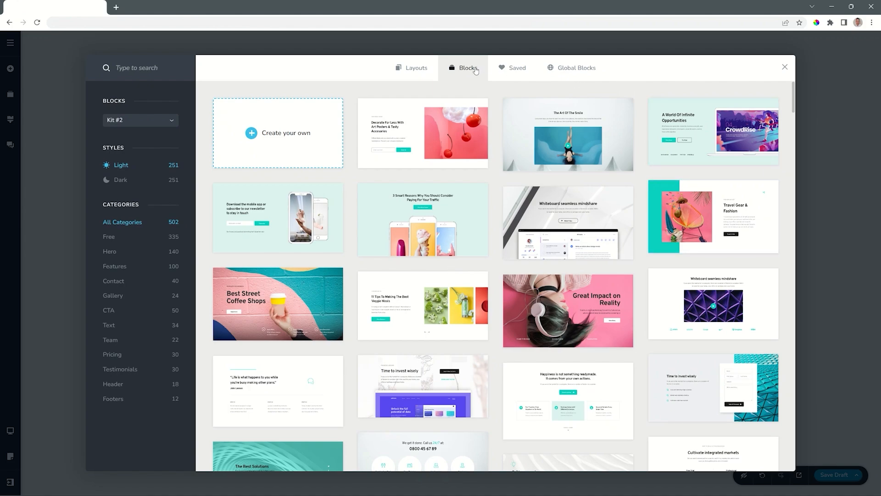
pyautogui.click(413, 68)
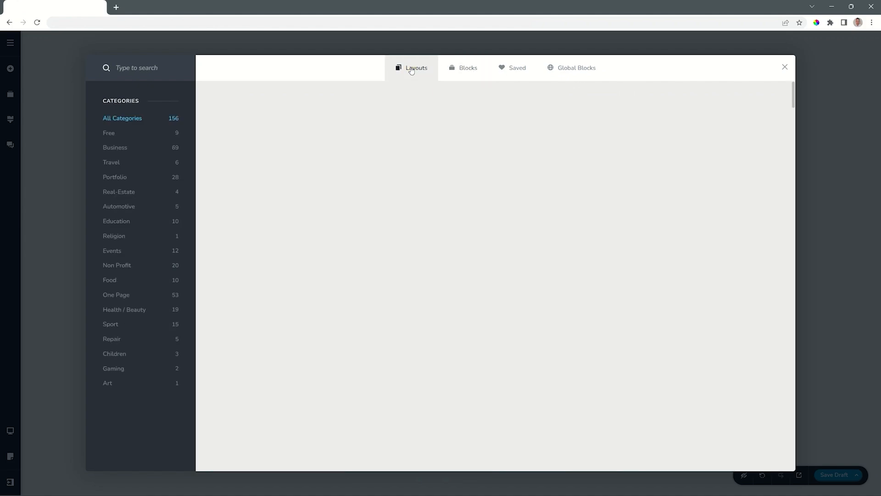
pyautogui.click(456, 69)
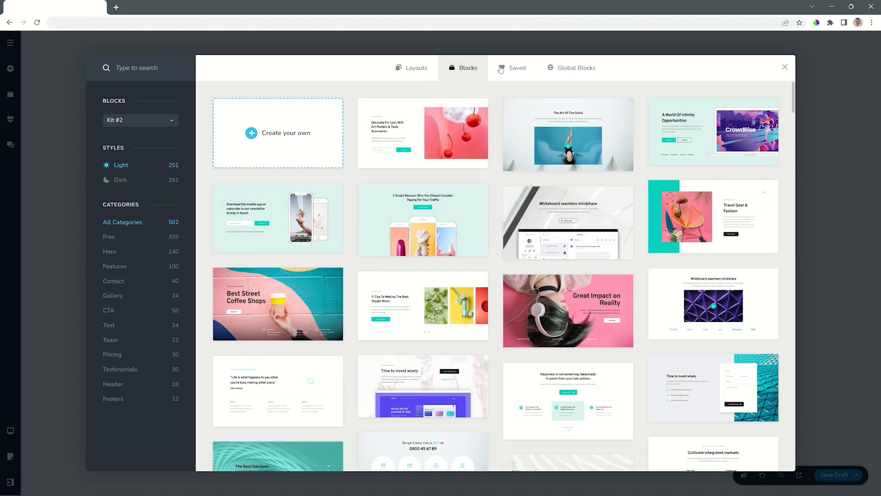
pyautogui.click(516, 69)
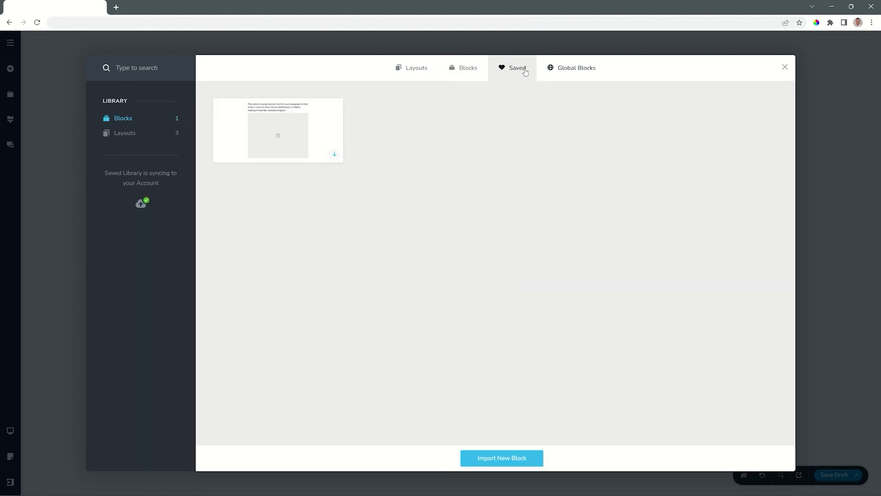
pyautogui.click(473, 72)
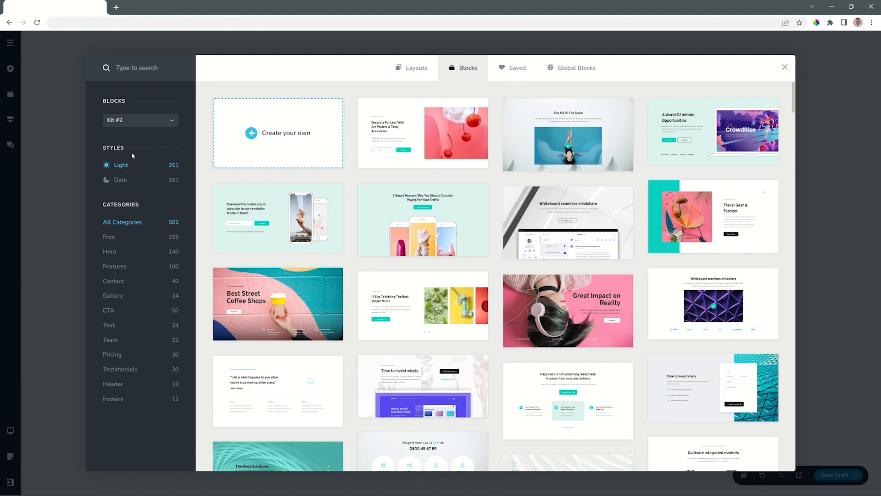
# Compare the blocks of Kit #1 and Kit #2, and preview Kit #2 in the dark style before returning to light.
pyautogui.click(118, 123)
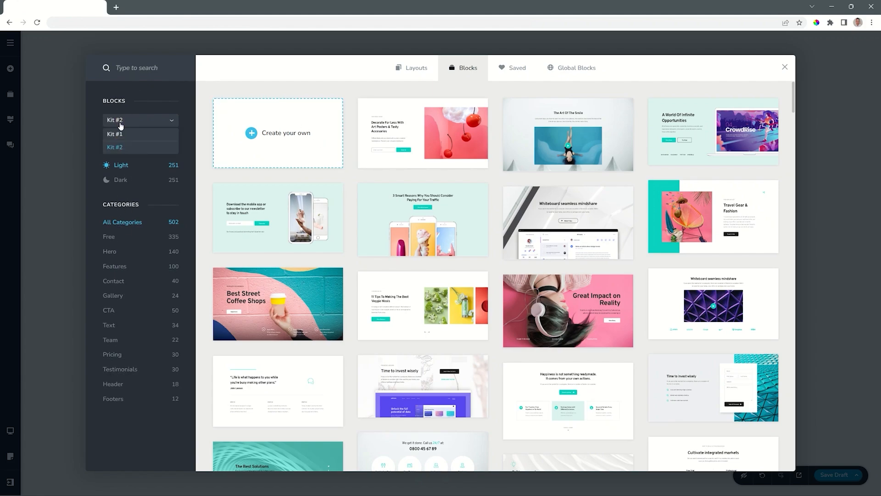
pyautogui.click(121, 136)
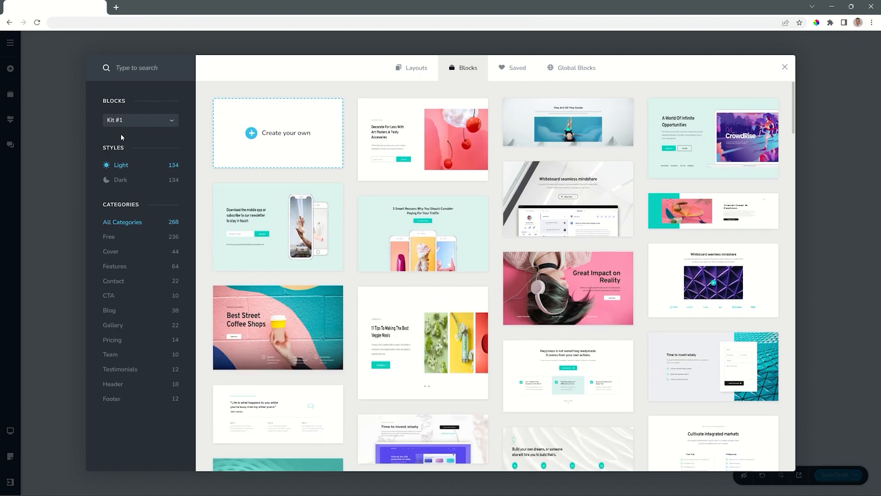
pyautogui.click(133, 120)
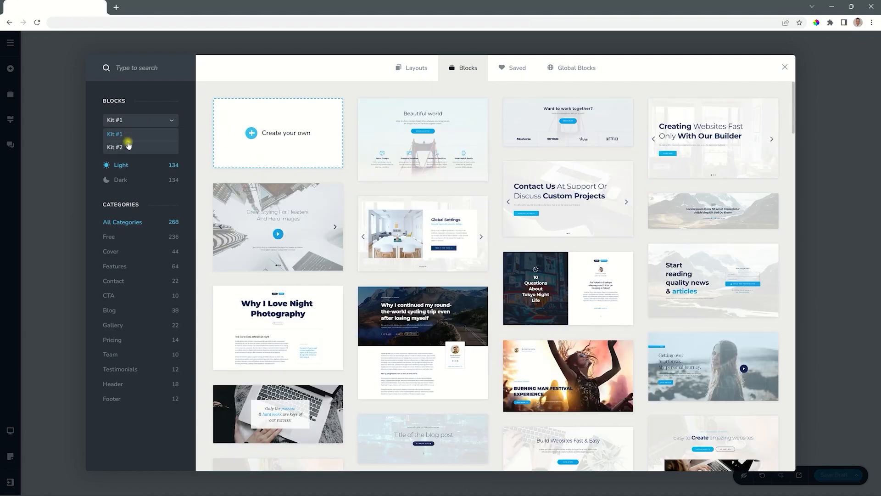
pyautogui.click(127, 144)
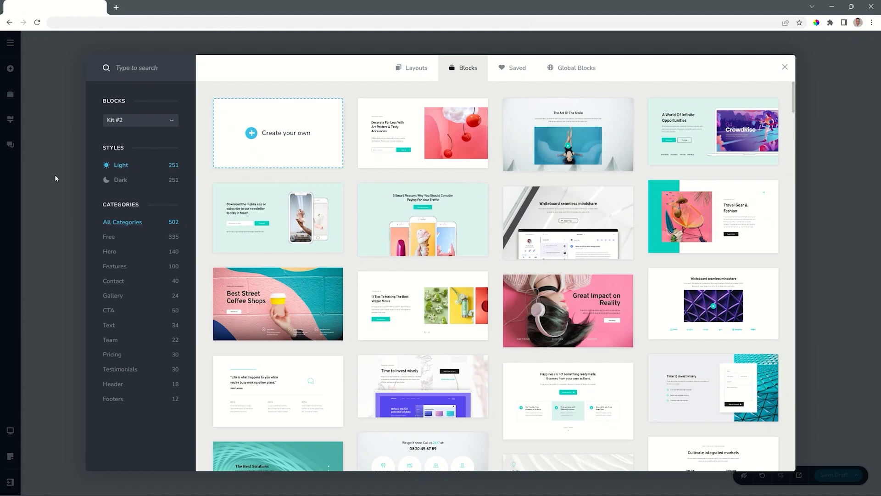
pyautogui.click(114, 180)
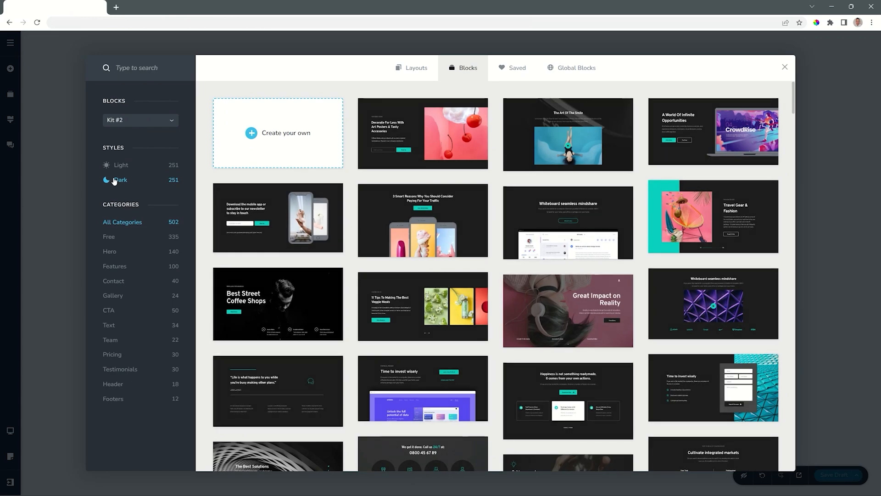
pyautogui.click(118, 166)
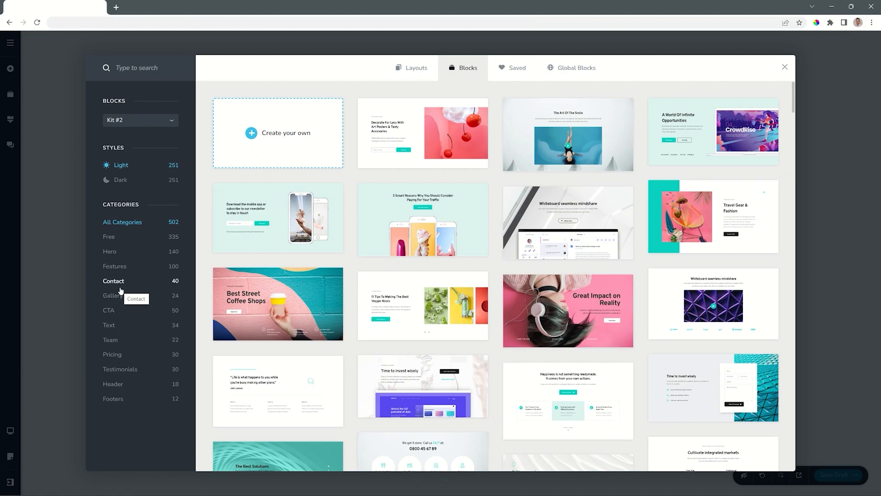
# Browse the Hero blocks in light and dark styles, and the light Features, Contact and Gallery blocks.
pyautogui.click(111, 252)
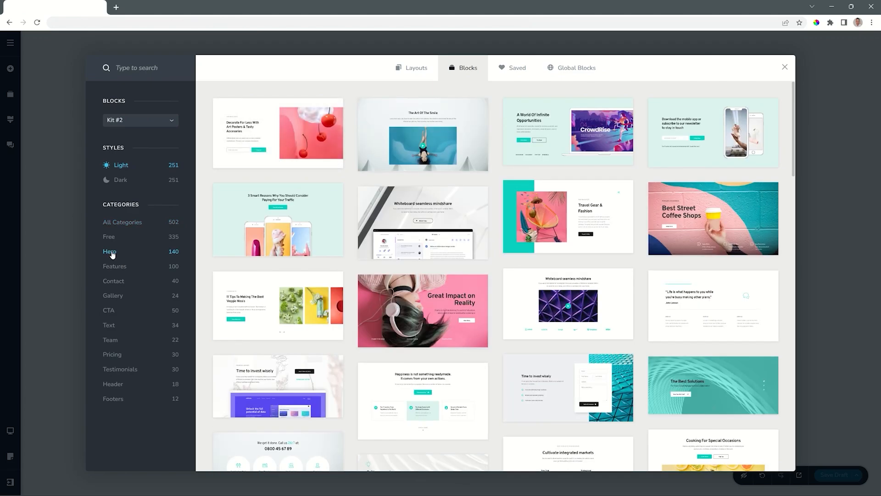
pyautogui.click(117, 180)
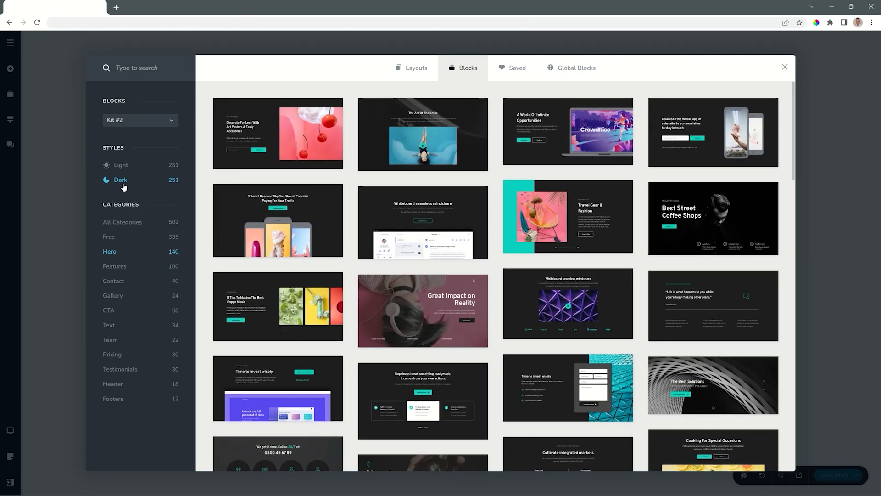
pyautogui.click(120, 166)
pyautogui.click(121, 269)
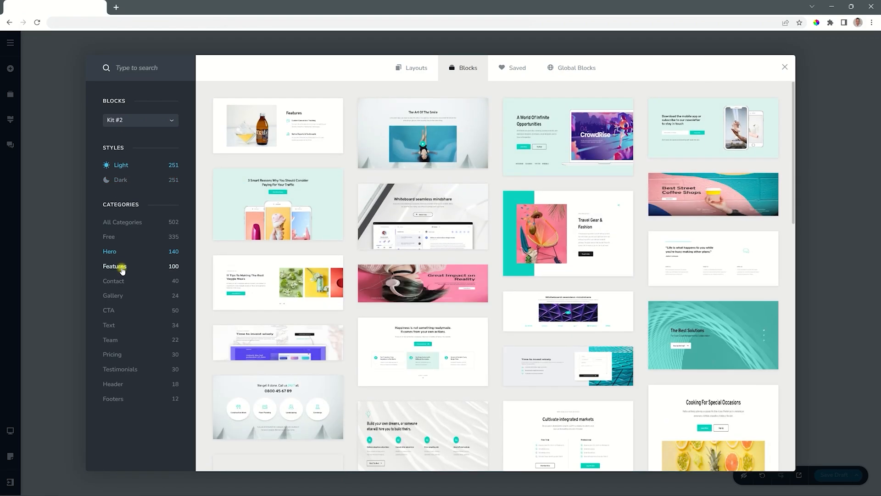
pyautogui.click(118, 281)
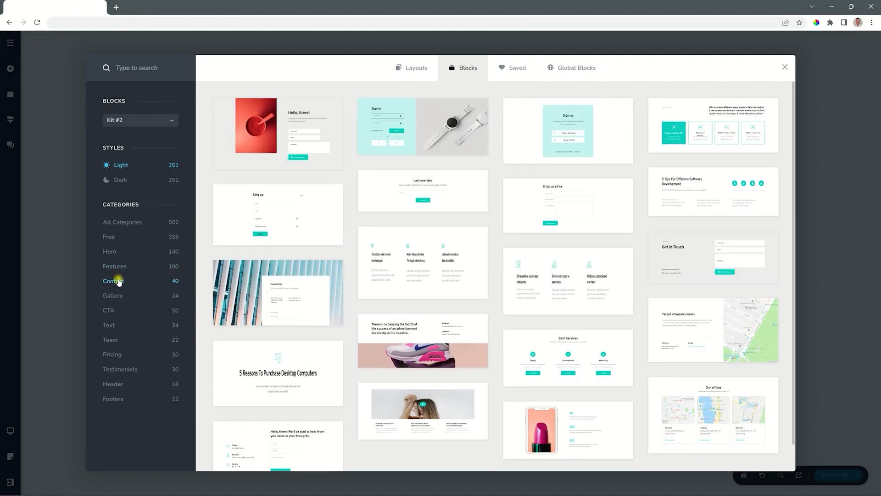
pyautogui.click(119, 296)
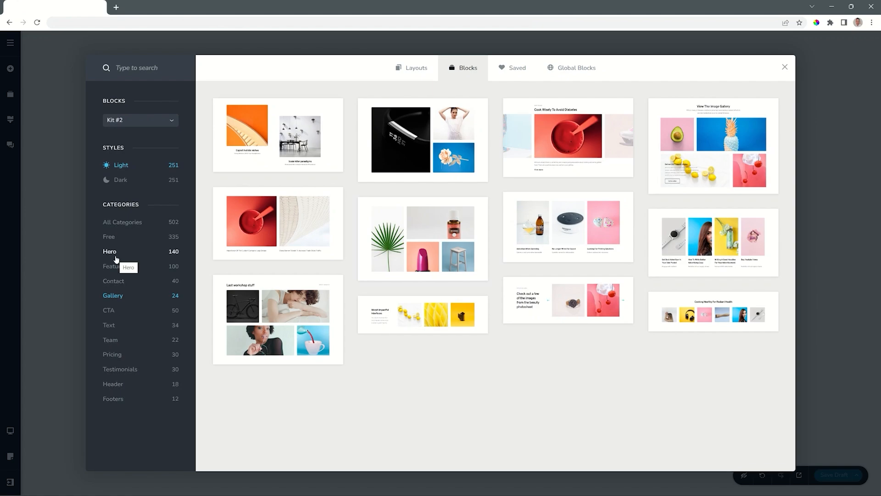
# Insert the "Happiness is not something readymade" video block from the Hero category, and delete it from the page.
pyautogui.click(116, 255)
pyautogui.scroll(-10, 375, 261)
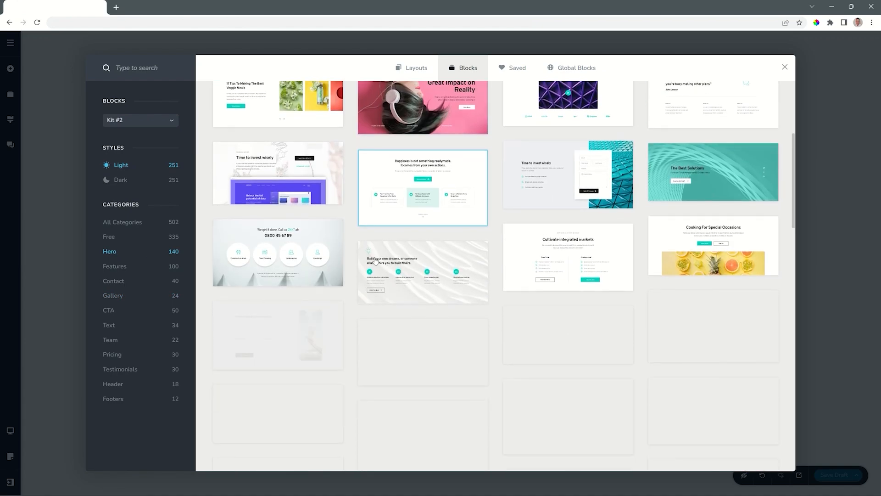
pyautogui.scroll(-1, 375, 260)
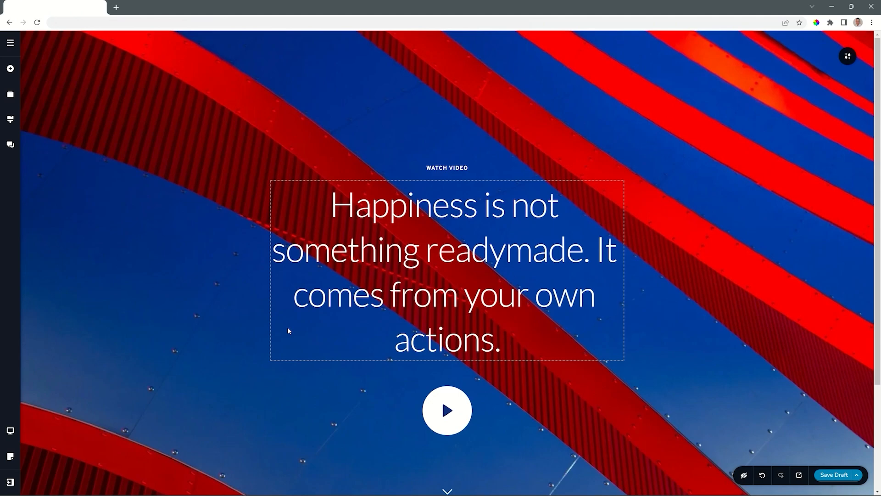
pyautogui.click(847, 57)
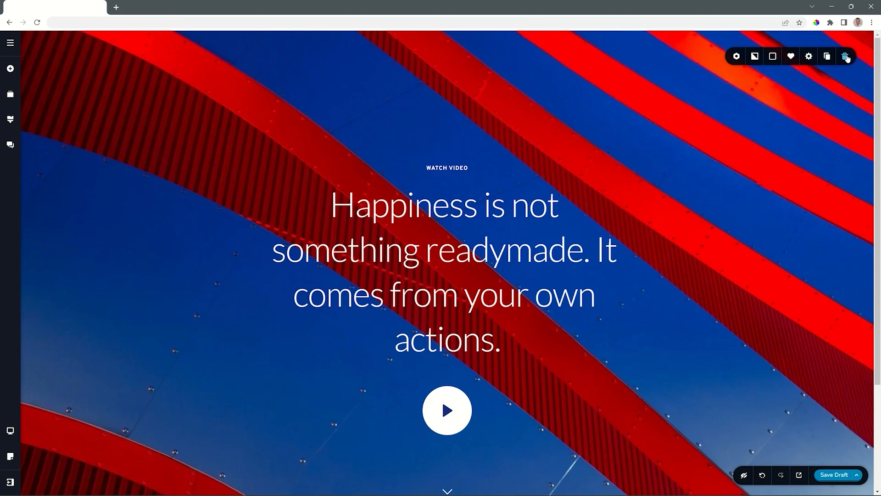
pyautogui.click(846, 56)
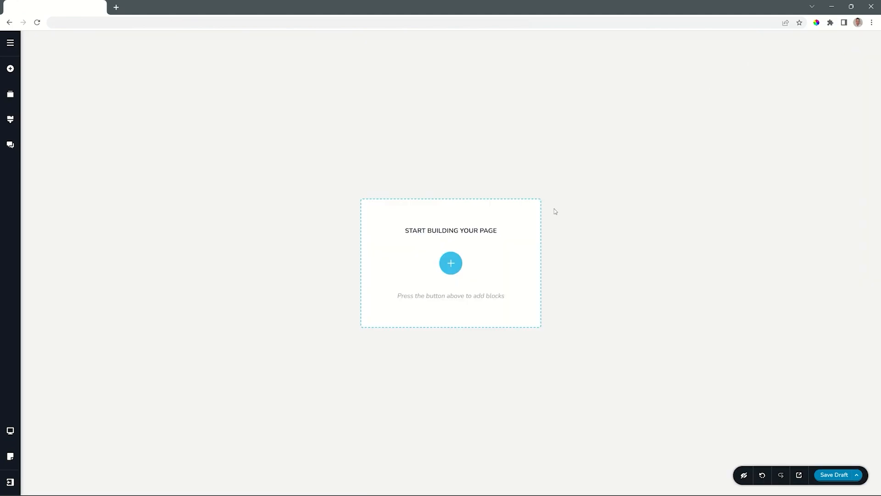
# Add an empty custom block to the page, check its padding and options, and delete it.
pyautogui.click(452, 264)
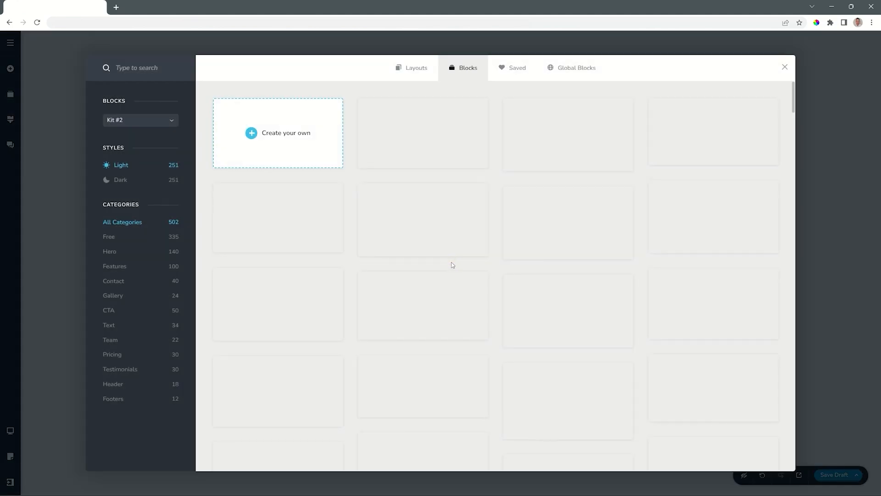
pyautogui.click(279, 136)
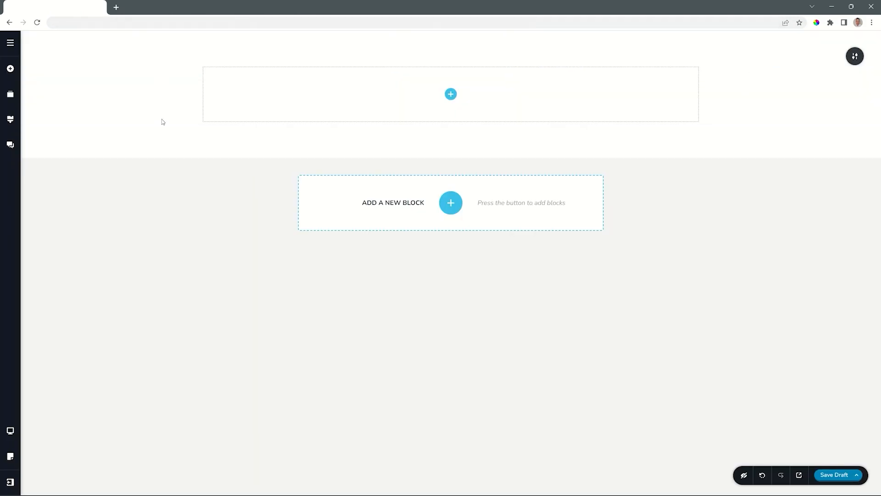
pyautogui.moveTo(740, 136)
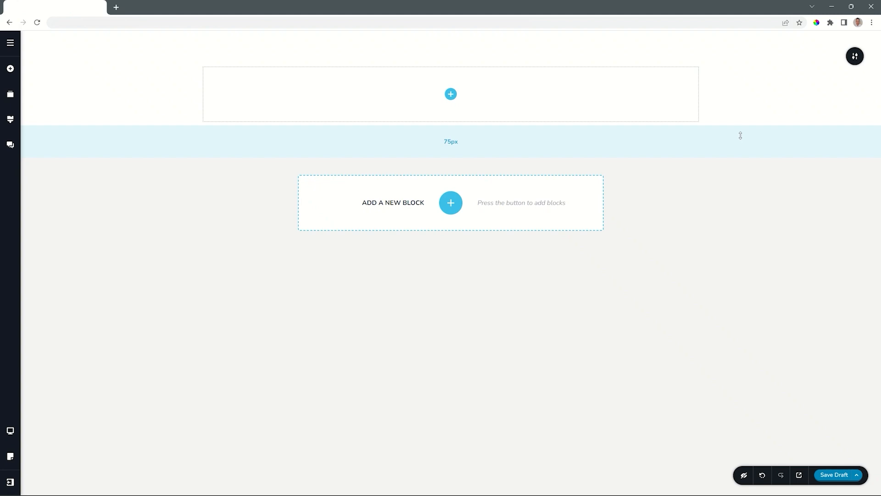
pyautogui.moveTo(854, 62)
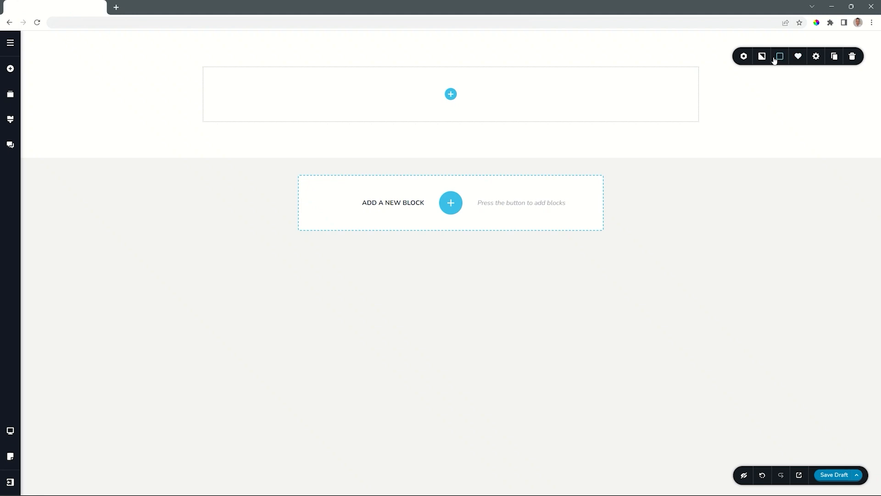
pyautogui.click(853, 57)
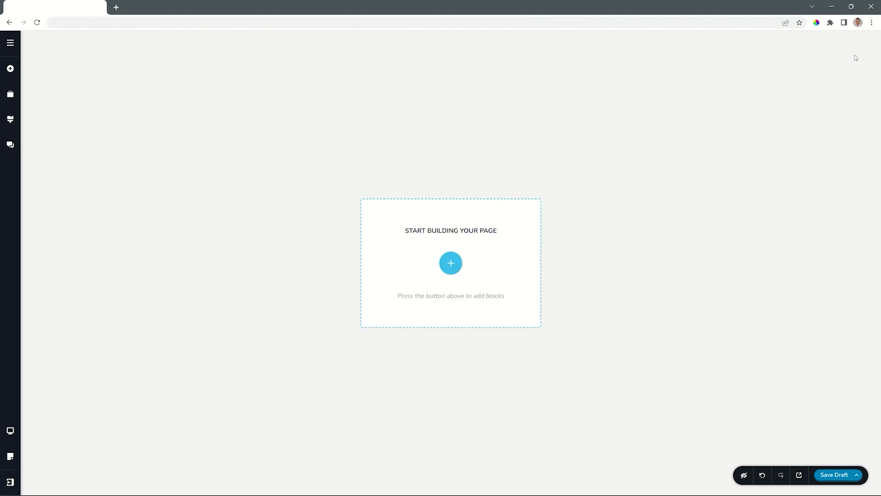
# Add an empty create-your-own block to the blank page.
pyautogui.click(451, 263)
pyautogui.click(297, 142)
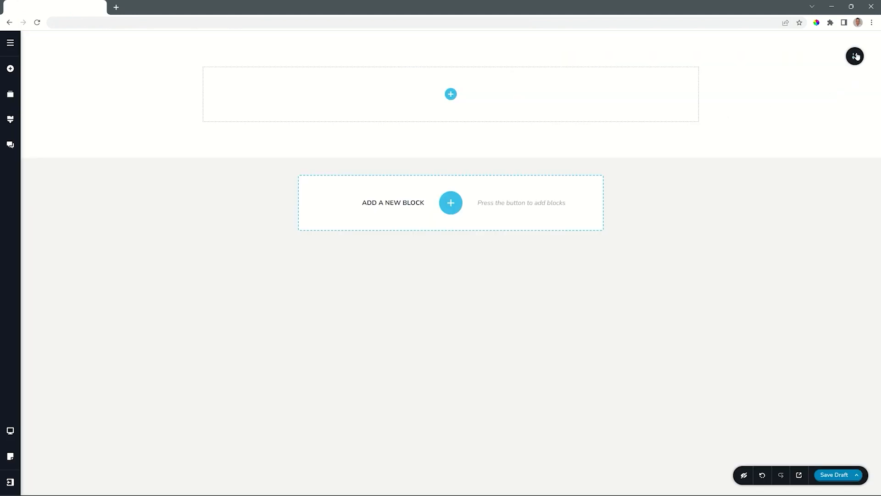
# Duplicate the empty block and delete one of the two copies.
pyautogui.moveTo(832, 58)
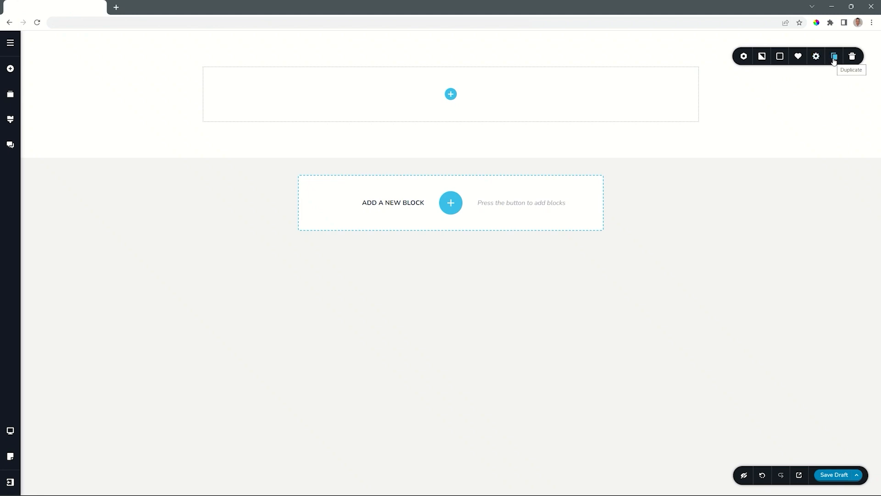
pyautogui.click(834, 57)
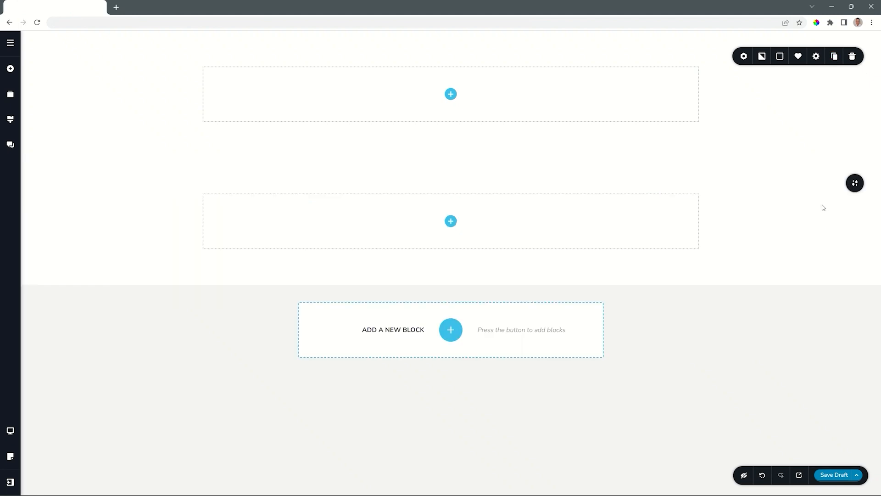
pyautogui.click(853, 183)
pyautogui.moveTo(853, 55)
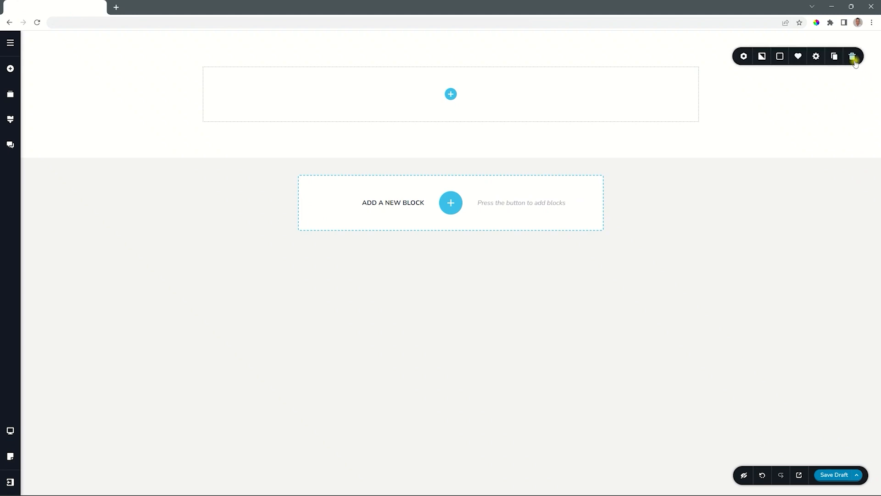
# Examine the empty block's width and height settings and its basic styling options.
pyautogui.click(812, 61)
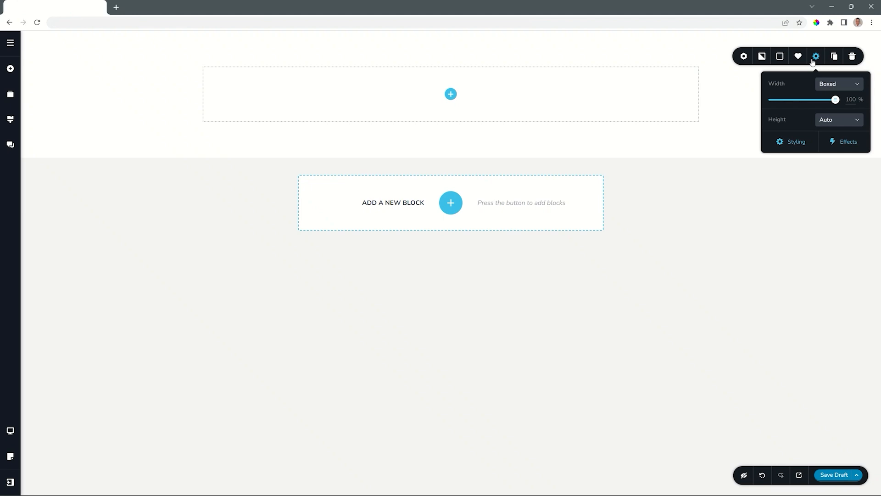
pyautogui.click(783, 138)
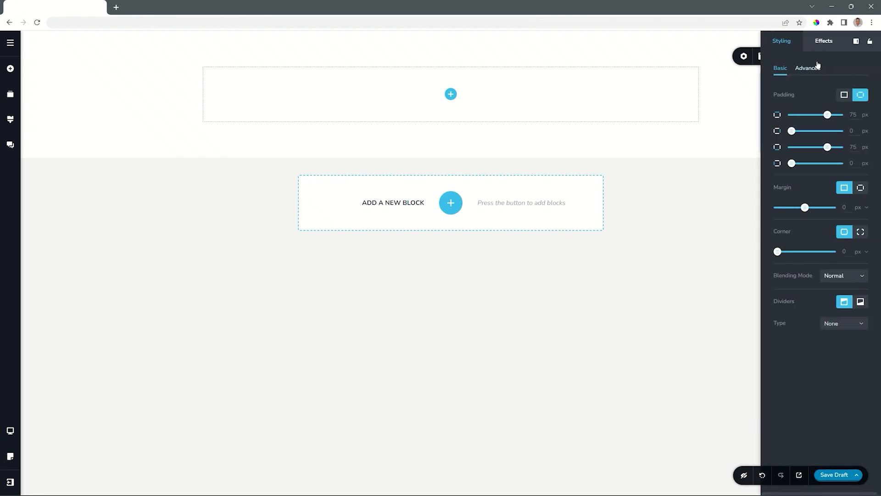
pyautogui.click(747, 99)
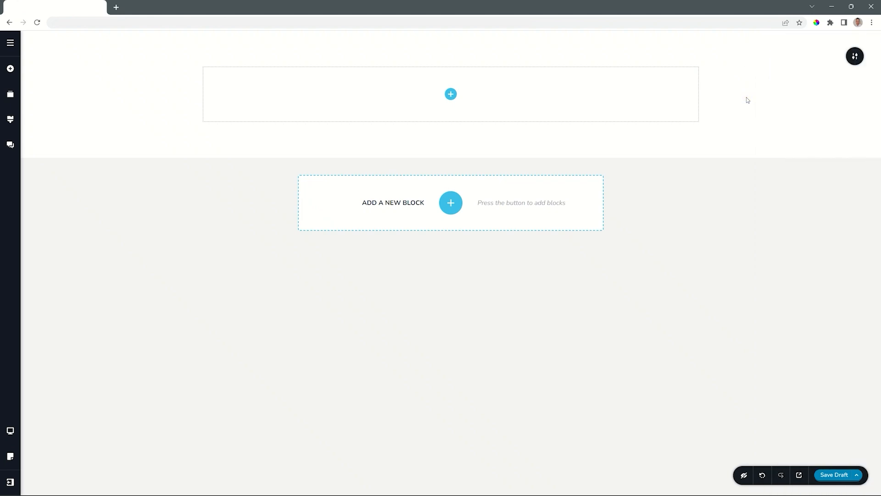
# Give the empty block a solid overlay in the light teal palette colour #B8E6E1.
pyautogui.click(855, 57)
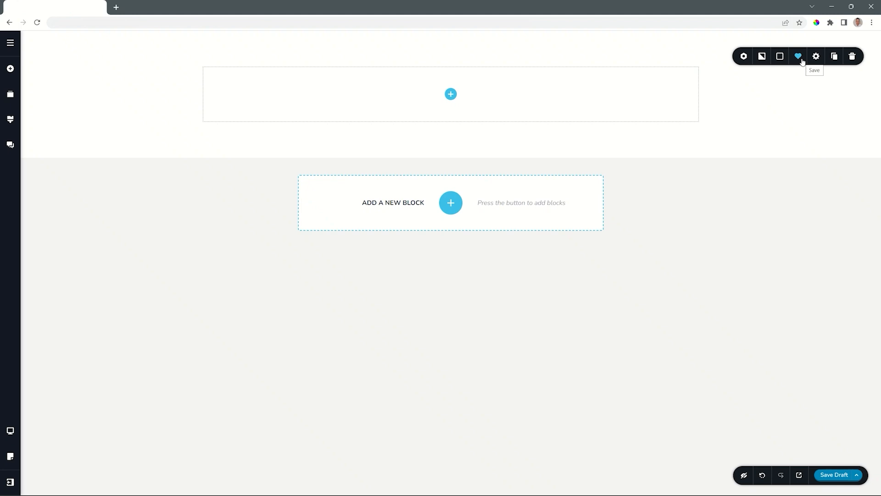
pyautogui.click(780, 58)
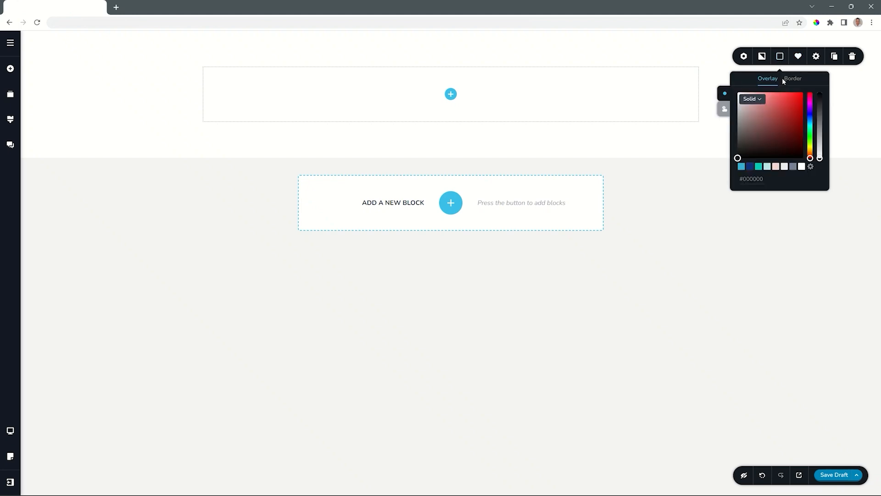
pyautogui.click(767, 166)
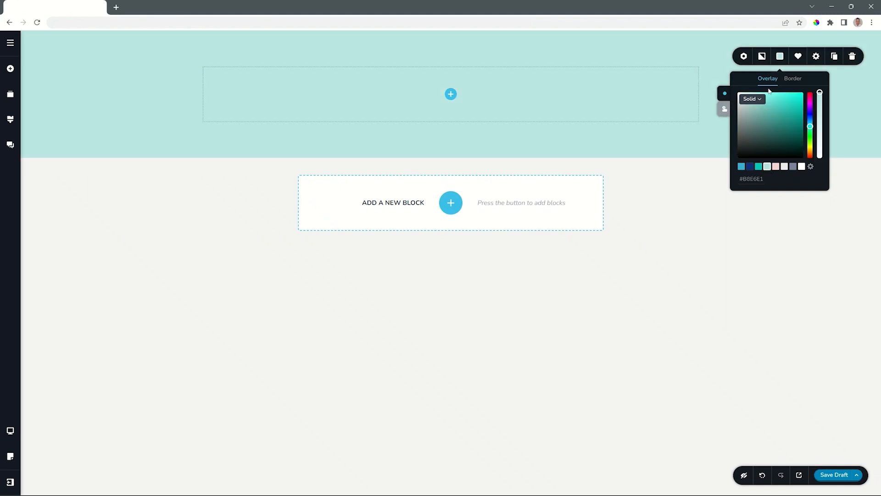
# Use the Songbook 3 picture as the block's background image and reduce the overlay's opacity to 0%.
pyautogui.click(762, 57)
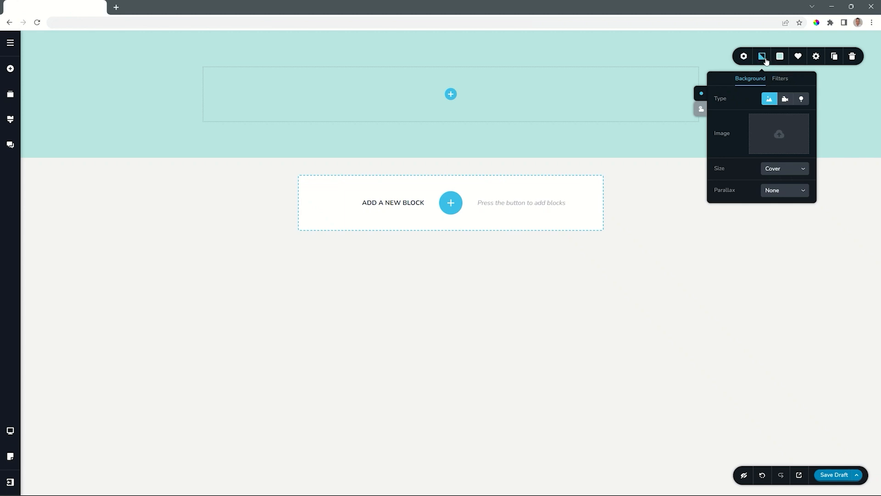
pyautogui.click(775, 134)
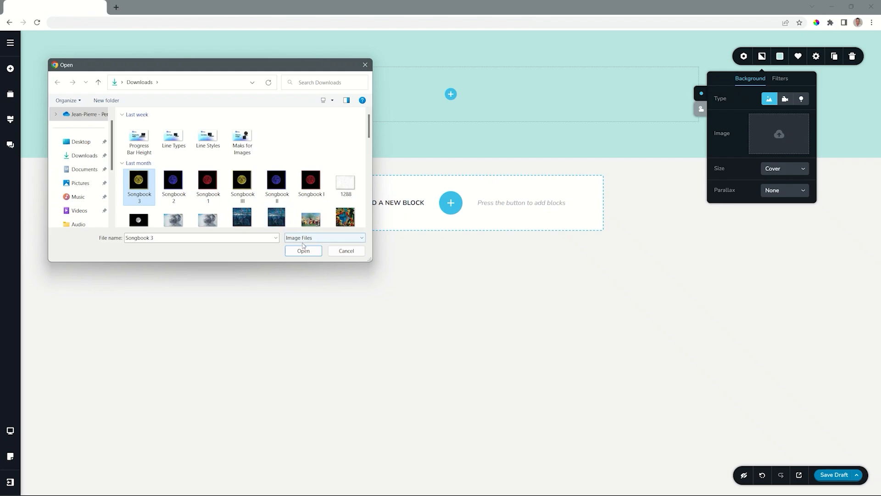
pyautogui.click(302, 251)
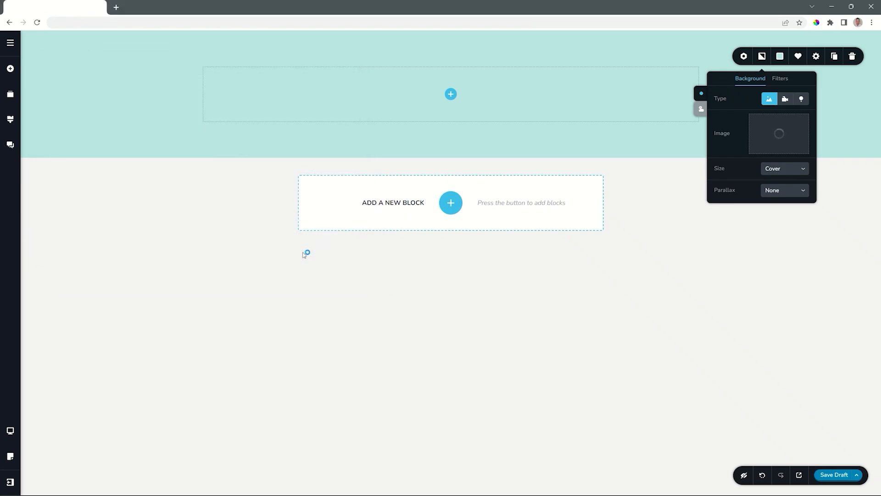
pyautogui.click(780, 57)
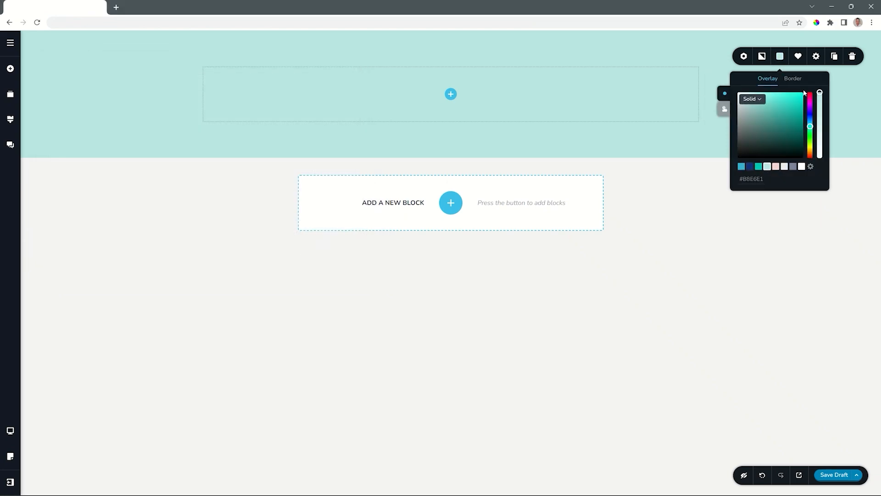
pyautogui.moveTo(820, 92); pyautogui.dragTo(820, 158)
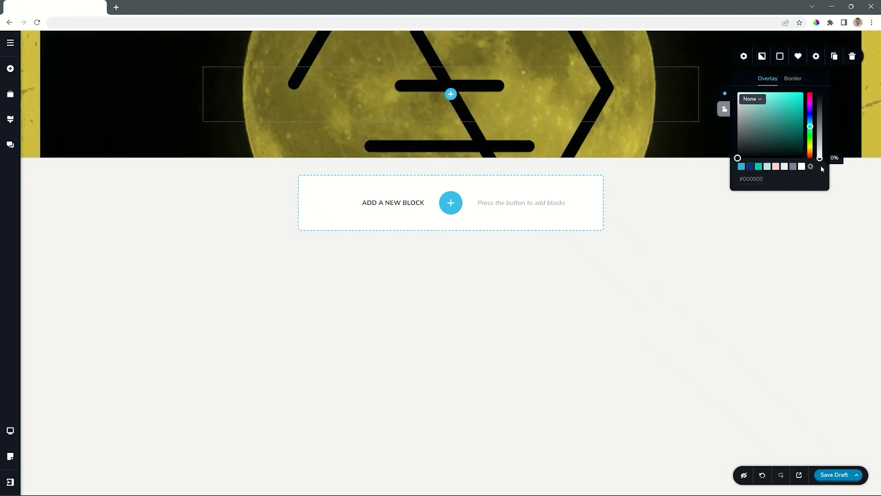
pyautogui.click(744, 57)
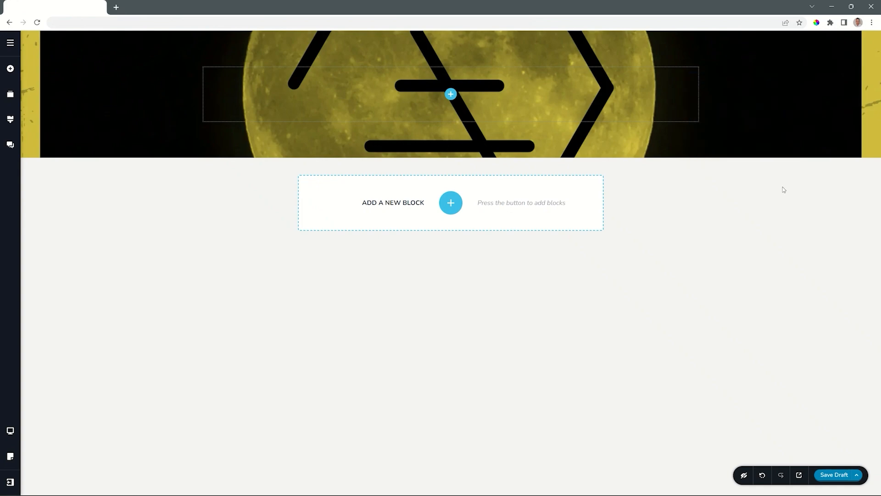
# Split the block into two columns and place a text element with an image element below it in the left column.
pyautogui.click(451, 93)
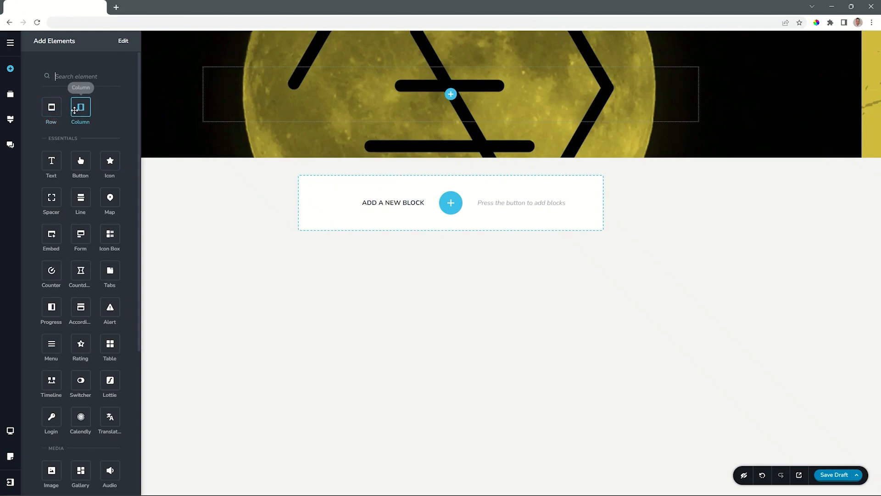
pyautogui.moveTo(79, 109); pyautogui.dragTo(398, 107)
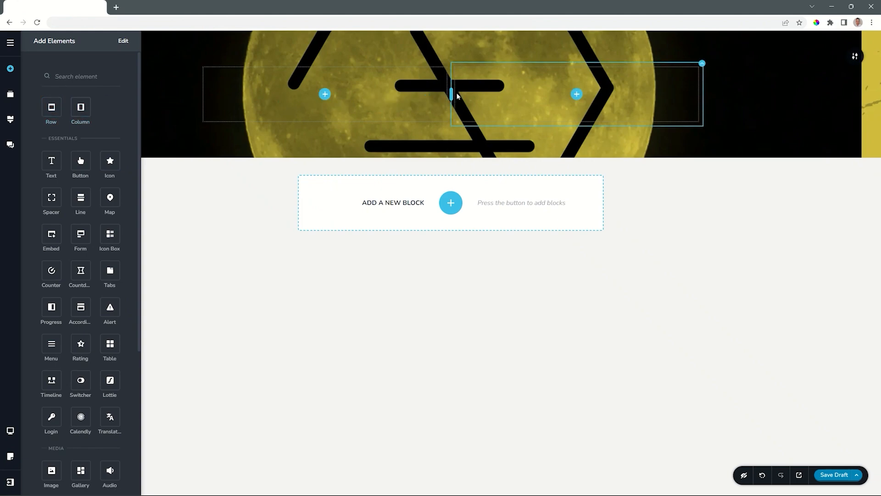
pyautogui.moveTo(51, 161); pyautogui.dragTo(327, 94)
pyautogui.scroll(-3, 71, 305)
pyautogui.moveTo(51, 356); pyautogui.dragTo(231, 110)
pyautogui.click(177, 137)
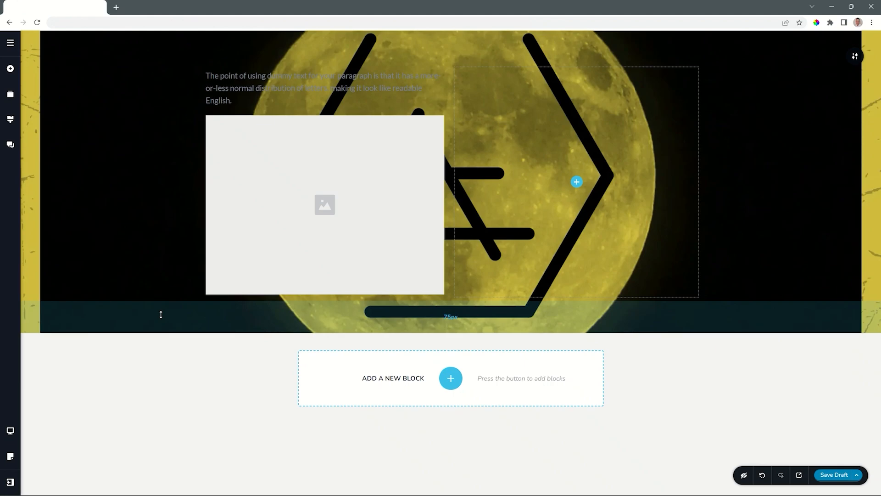
# Increase the block's padding on the page to about 116 px at the top and about 182 px at the bottom.
pyautogui.moveTo(162, 312); pyautogui.dragTo(160, 391)
pyautogui.moveTo(162, 347)
pyautogui.mouseDown()
pyautogui.moveTo(159, 315)
pyautogui.moveTo(159, 350)
pyautogui.mouseUp()
pyautogui.moveTo(148, 45); pyautogui.dragTo(159, 63)
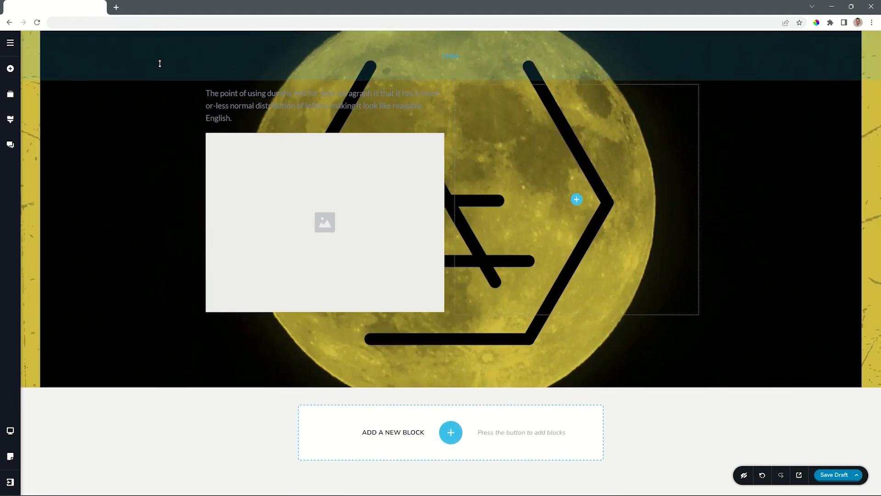
pyautogui.moveTo(193, 373); pyautogui.dragTo(191, 381)
# Try the Full width setting on the block and return its width to Boxed at 100%.
pyautogui.moveTo(857, 55)
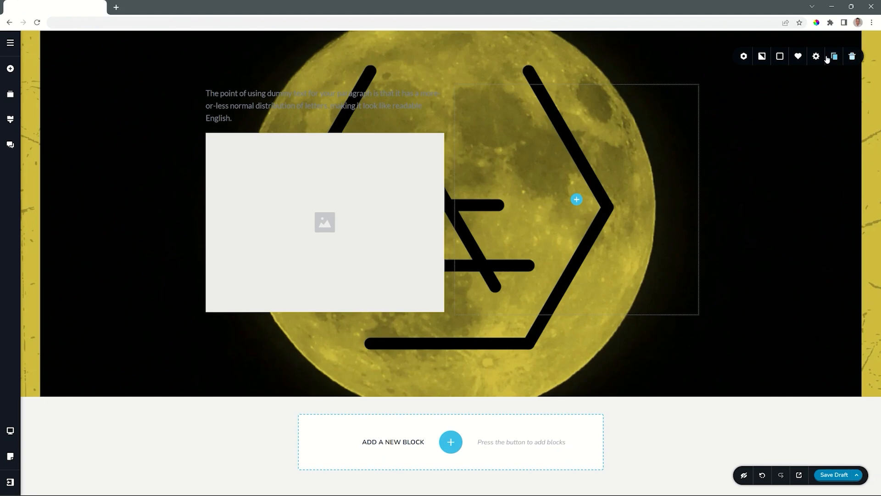
pyautogui.click(817, 57)
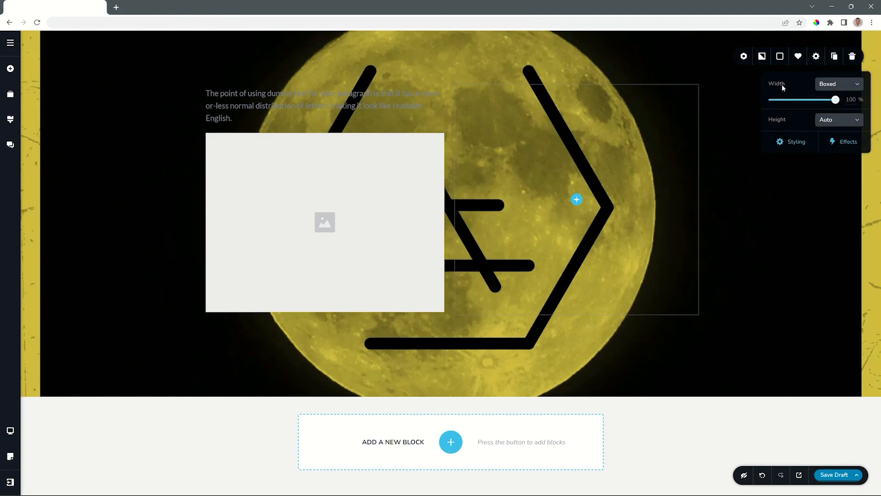
pyautogui.click(843, 88)
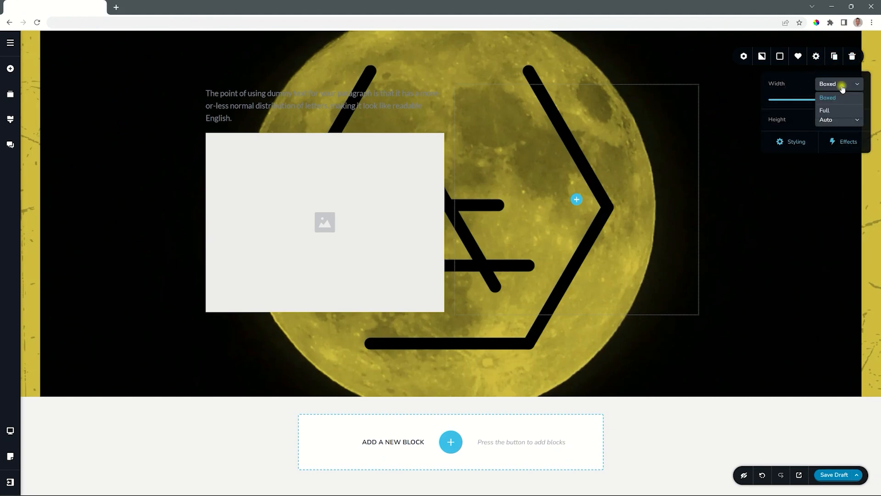
pyautogui.click(826, 113)
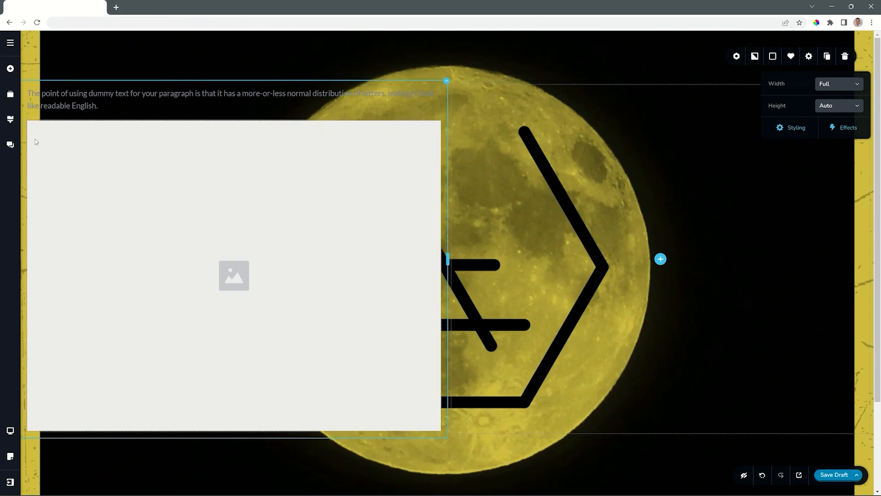
pyautogui.click(839, 88)
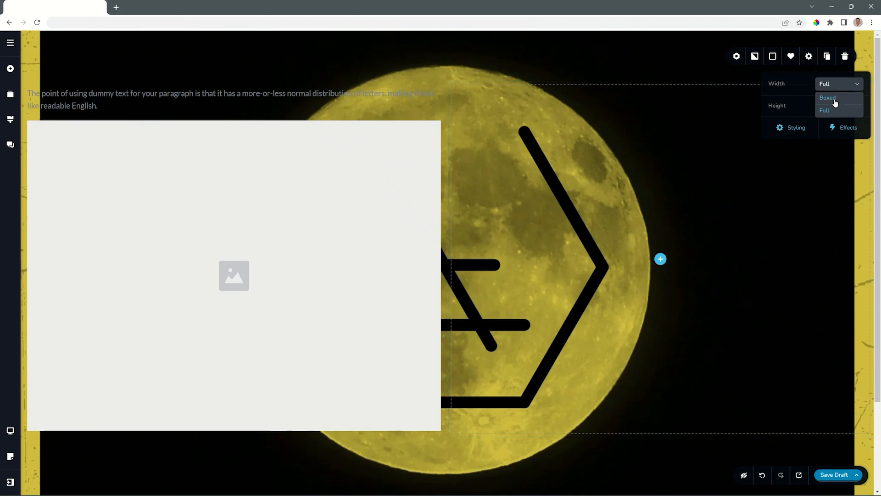
pyautogui.click(835, 102)
pyautogui.moveTo(837, 103)
pyautogui.mouseDown()
pyautogui.moveTo(780, 105)
pyautogui.moveTo(844, 103)
pyautogui.mouseUp()
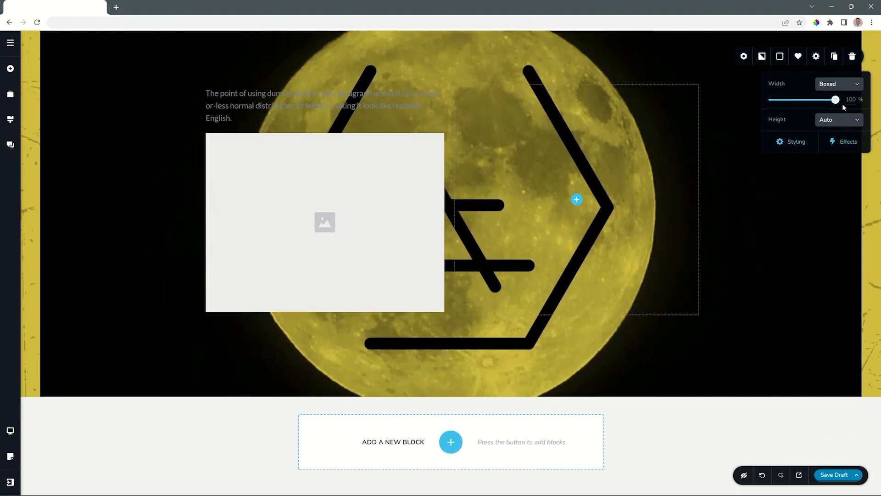
# Try a Custom height for the block, first at 500 px and in percent at 84%.
pyautogui.click(837, 122)
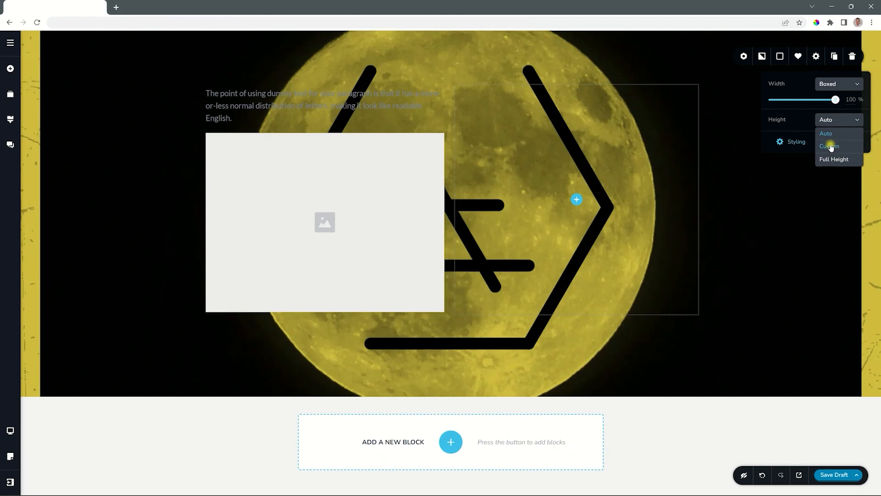
pyautogui.click(830, 146)
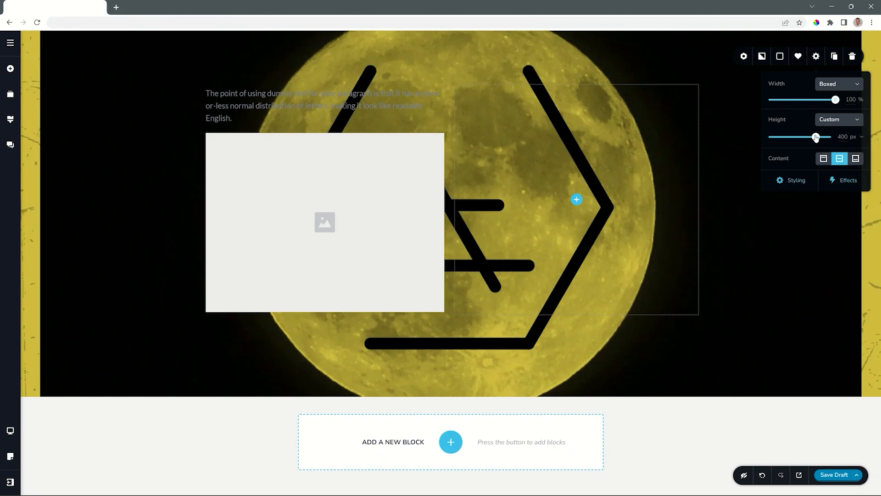
pyautogui.moveTo(816, 137); pyautogui.dragTo(838, 136)
pyautogui.click(858, 137)
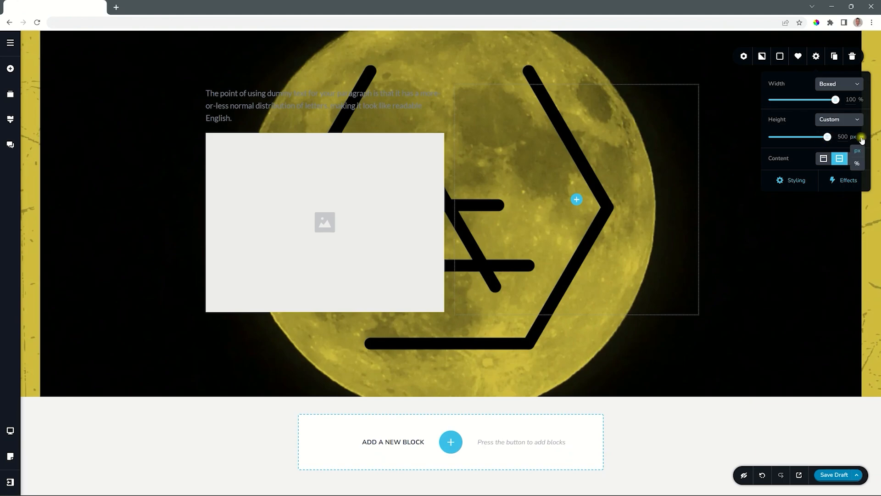
pyautogui.click(859, 163)
pyautogui.moveTo(831, 140); pyautogui.dragTo(779, 138)
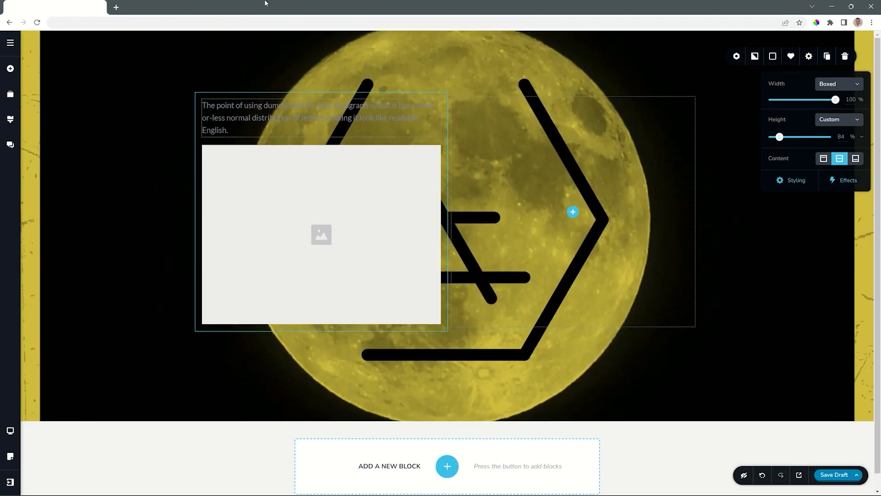
# Try Full Height on the block with top, middle and bottom content alignment, and return the height to Auto.
pyautogui.click(845, 119)
pyautogui.click(830, 160)
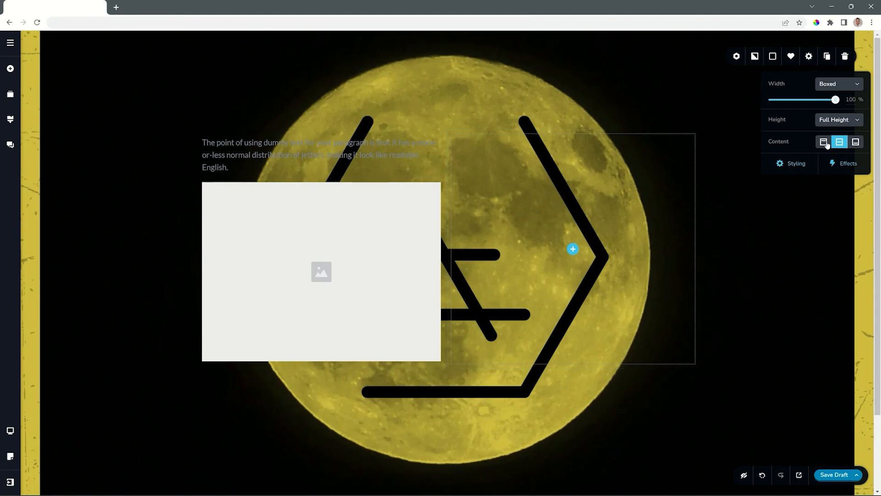
pyautogui.click(823, 144)
pyautogui.click(839, 143)
pyautogui.click(855, 142)
pyautogui.click(841, 143)
pyautogui.click(835, 121)
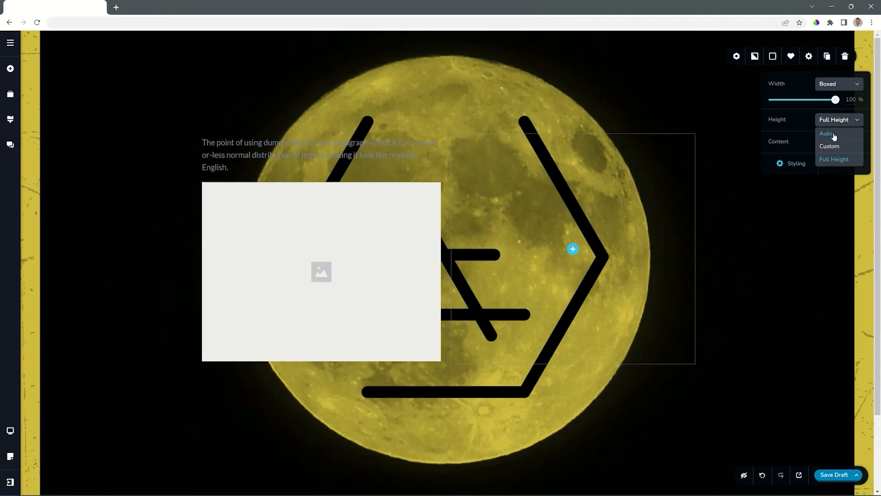
pyautogui.click(834, 133)
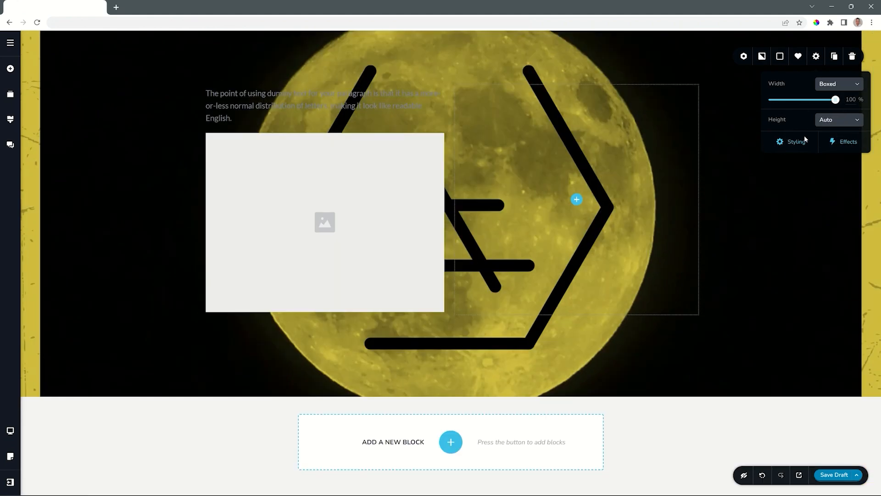
# Add a line element below the image in the left column and a star icon beneath the line.
pyautogui.click(321, 184)
pyautogui.click(10, 68)
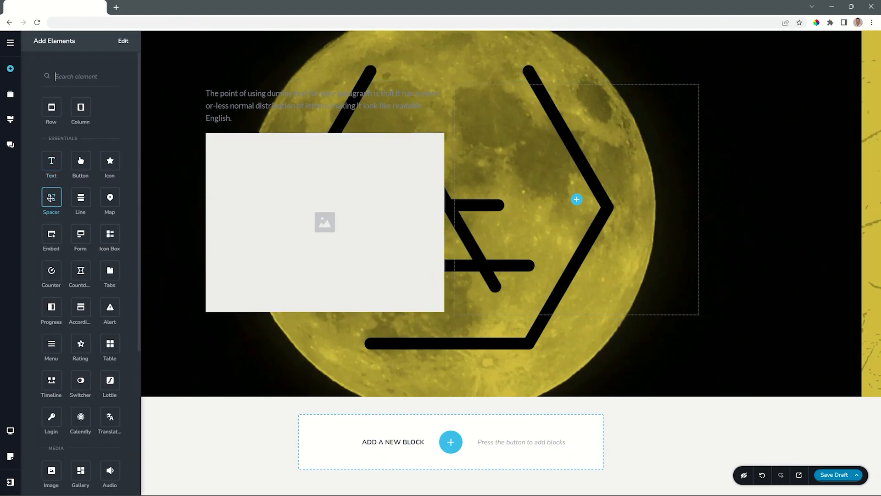
pyautogui.moveTo(80, 197); pyautogui.dragTo(265, 313)
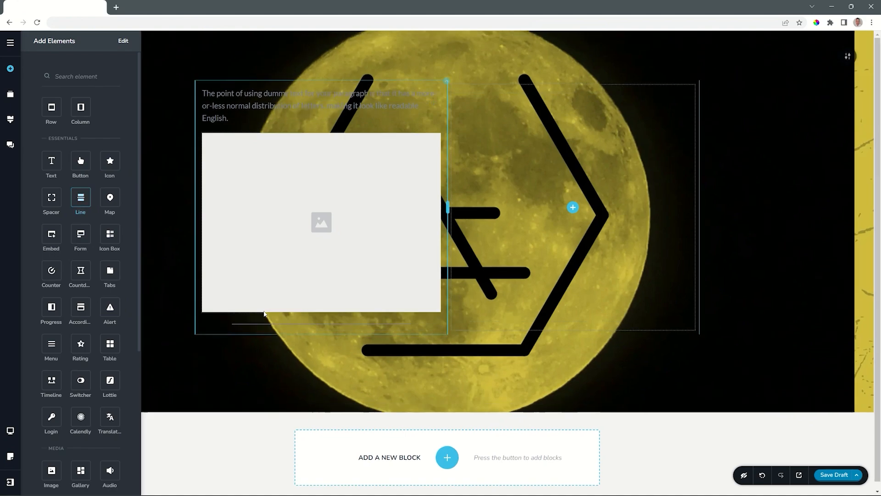
pyautogui.moveTo(110, 161); pyautogui.dragTo(215, 326)
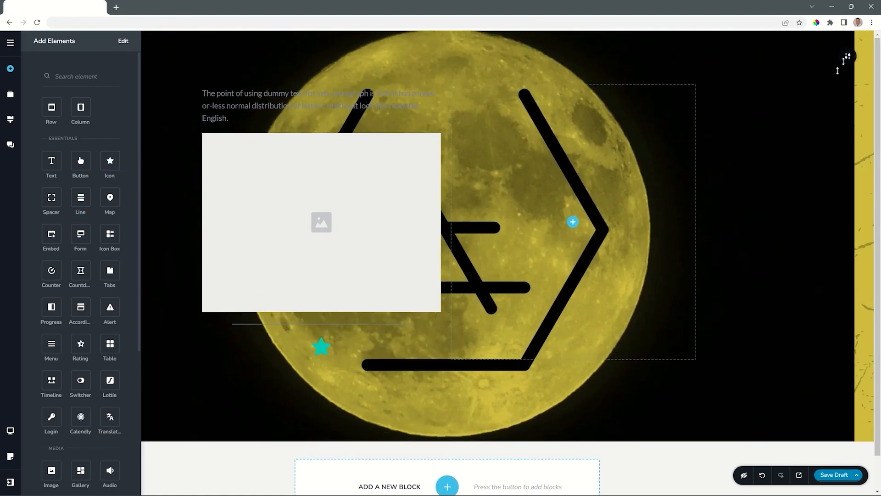
# Give the block a slanted top divider in the white palette colour with a height of 68 px.
pyautogui.click(846, 64)
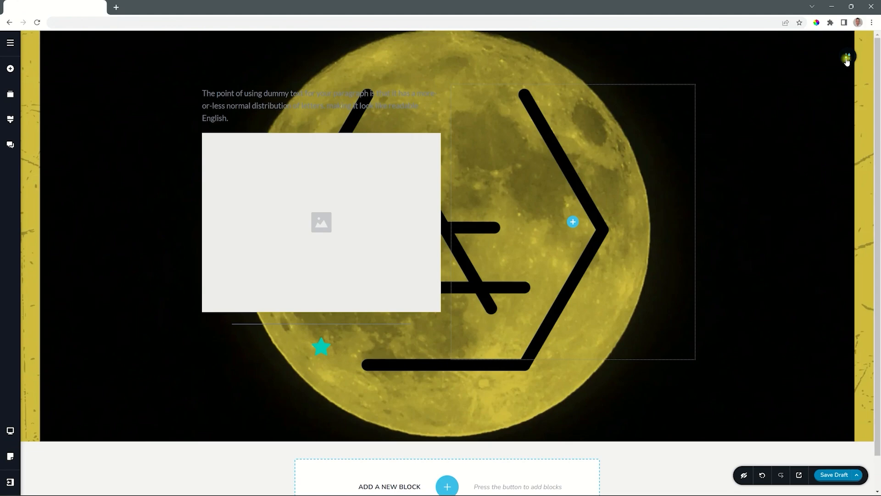
pyautogui.click(848, 59)
pyautogui.click(849, 57)
pyautogui.click(809, 56)
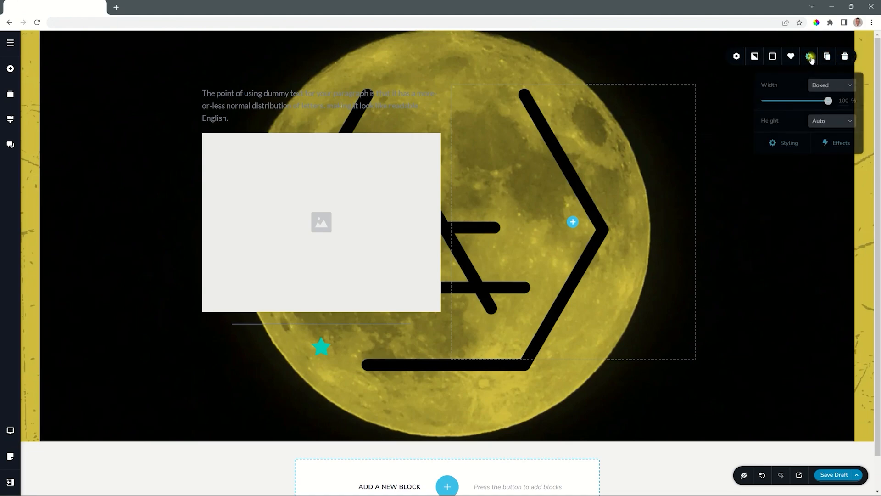
pyautogui.click(791, 143)
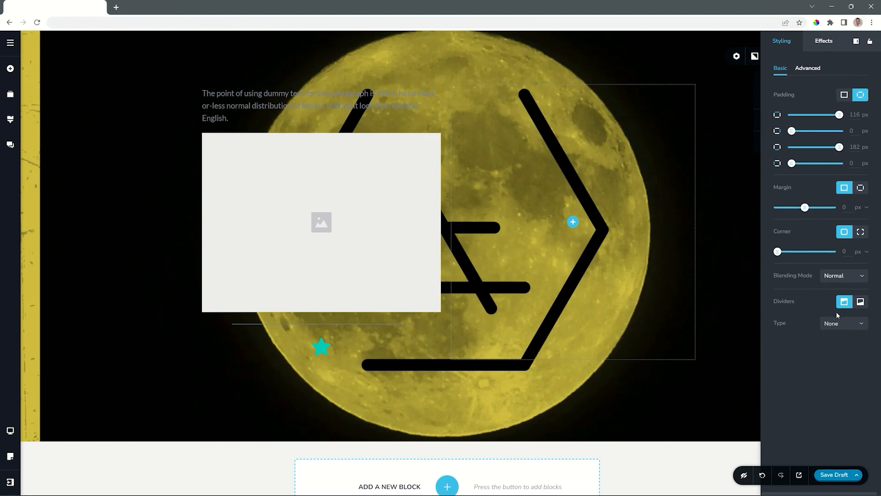
pyautogui.click(834, 323)
pyautogui.click(834, 352)
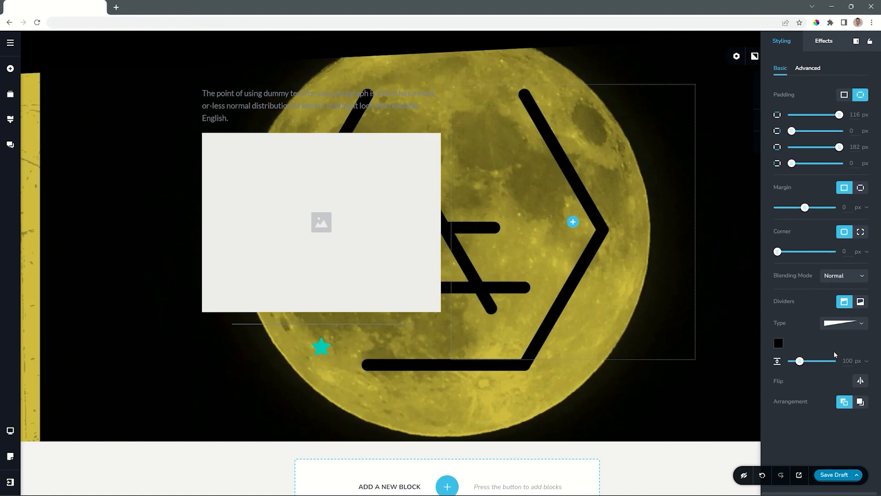
pyautogui.click(777, 345)
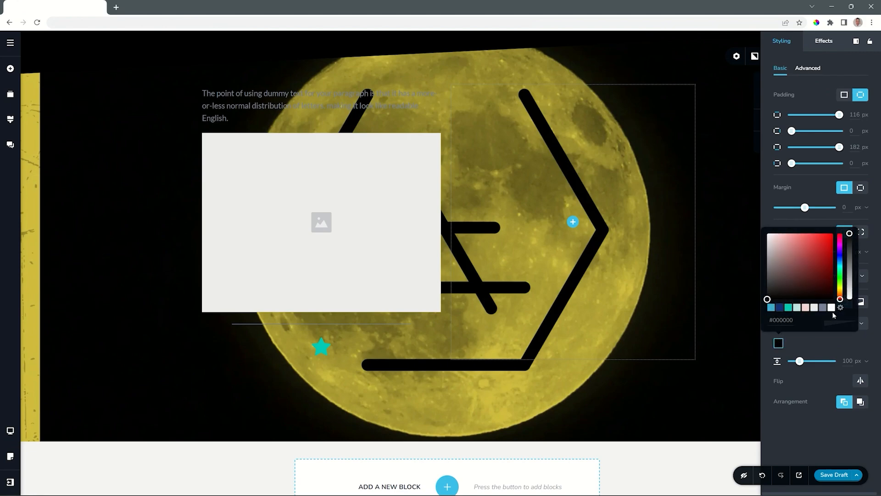
pyautogui.click(834, 308)
pyautogui.click(804, 348)
pyautogui.moveTo(800, 361)
pyautogui.mouseDown()
pyautogui.moveTo(821, 360)
pyautogui.moveTo(798, 361)
pyautogui.mouseUp()
# Try a curved and a layered-wave shape for the top divider, and settle on the jagged zigzag shape.
pyautogui.click(831, 326)
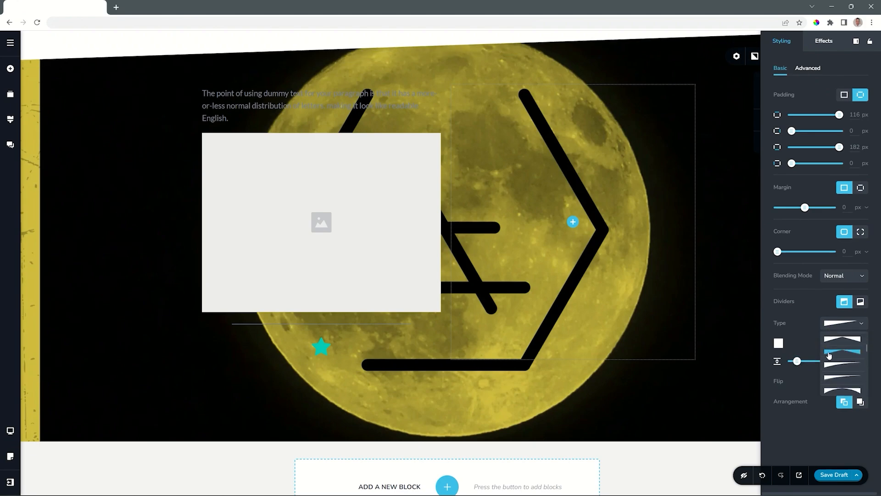
pyautogui.click(831, 364)
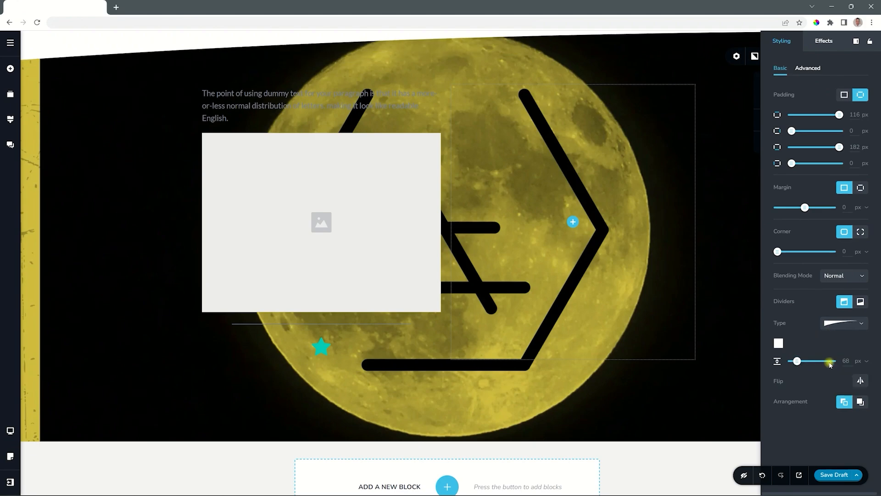
pyautogui.click(833, 324)
pyautogui.click(838, 352)
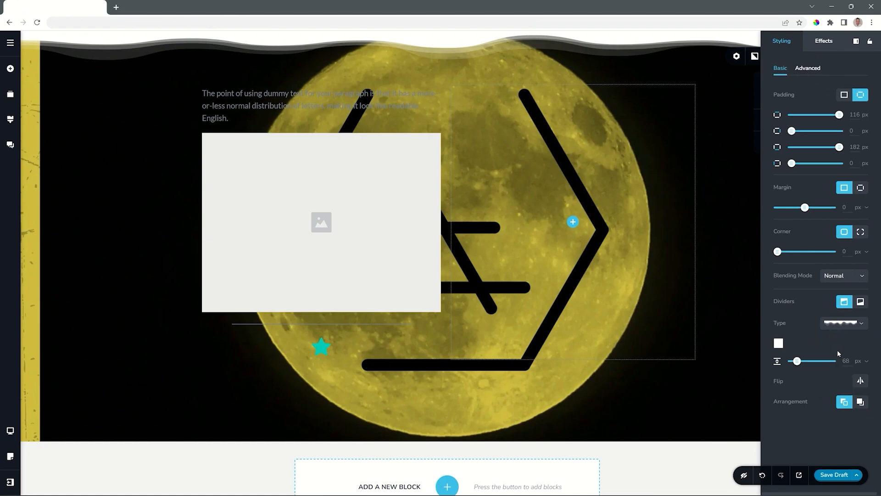
pyautogui.click(838, 323)
pyautogui.click(838, 361)
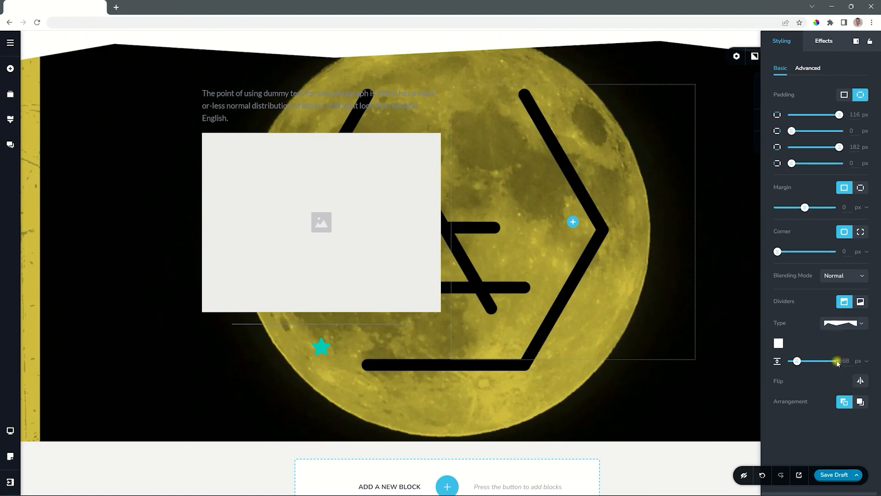
# Give the block a wavy bottom divider in the white palette colour with a height of about 106 px.
pyautogui.click(861, 301)
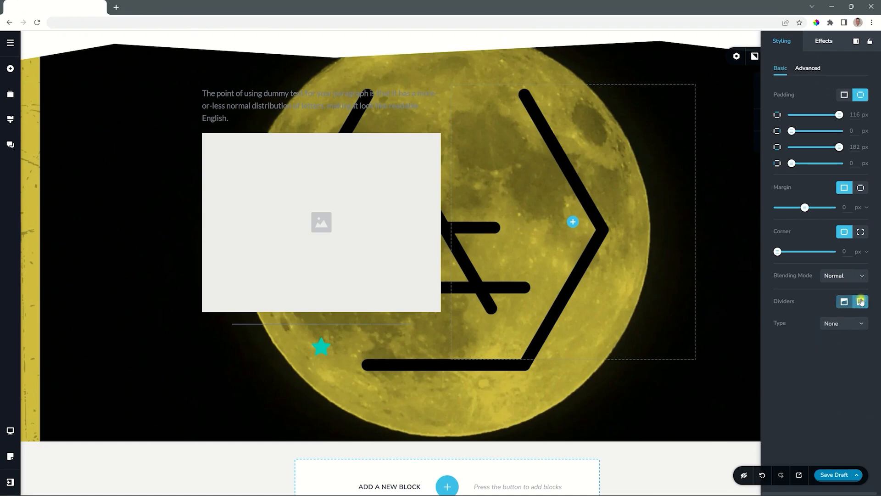
pyautogui.click(850, 323)
pyautogui.scroll(-2, 843, 365)
pyautogui.click(840, 367)
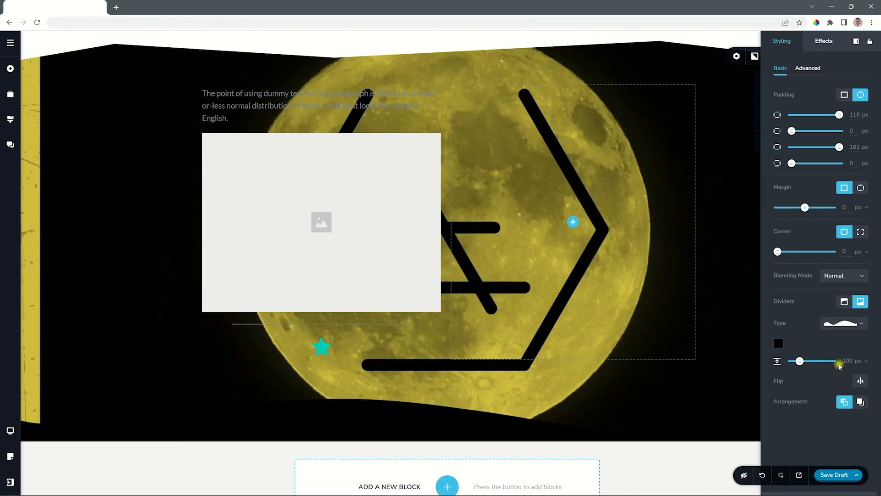
pyautogui.click(779, 344)
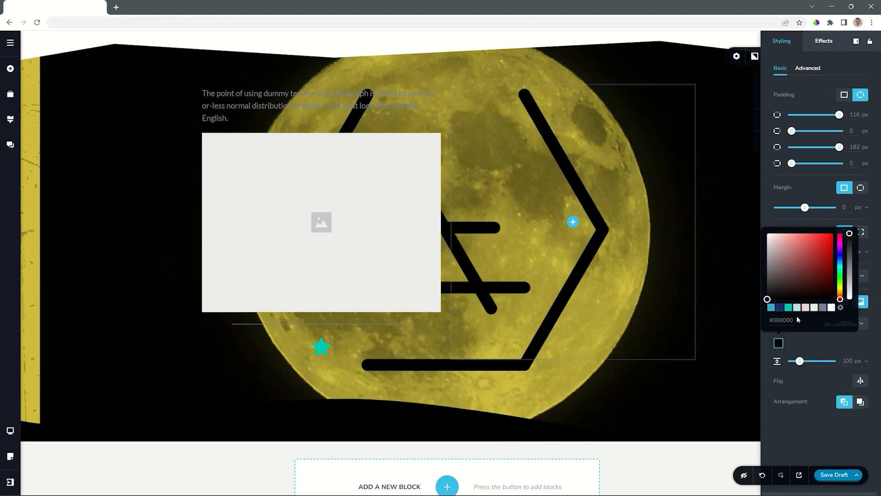
pyautogui.click(831, 307)
pyautogui.click(830, 344)
pyautogui.moveTo(800, 361)
pyautogui.mouseDown()
pyautogui.moveTo(821, 360)
pyautogui.moveTo(800, 361)
pyautogui.mouseUp()
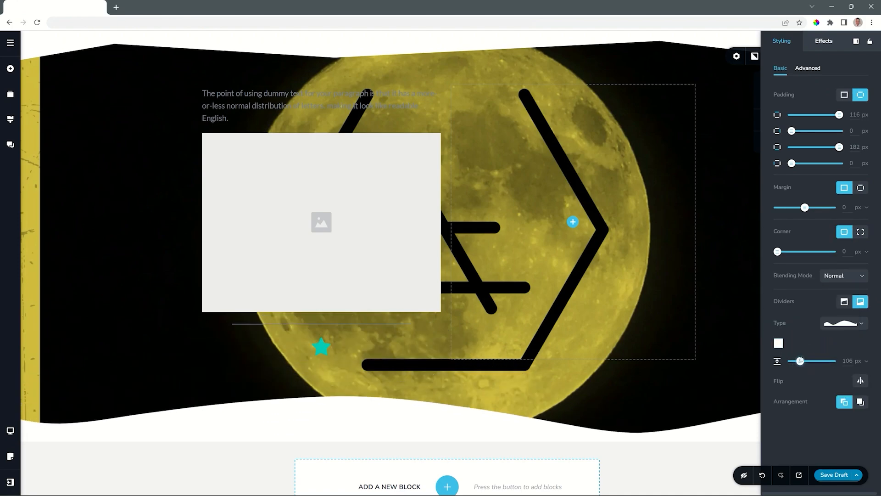